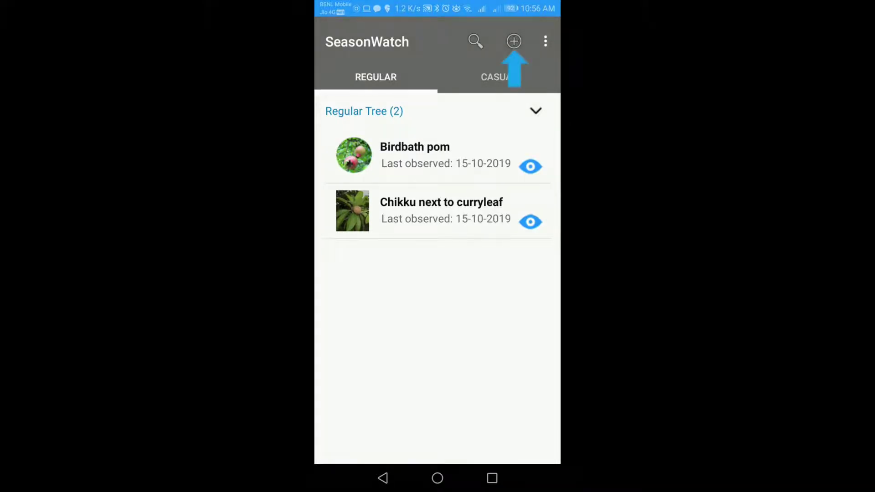
# Step: Start a new tree with species Guava tree and continue to the location map
pyautogui.click(514, 41)
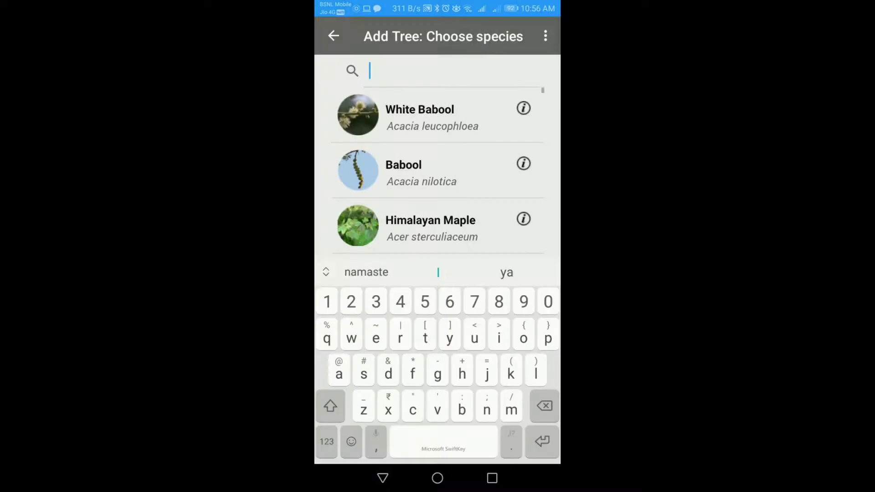
pyautogui.write('guava')
pyautogui.click(412, 116)
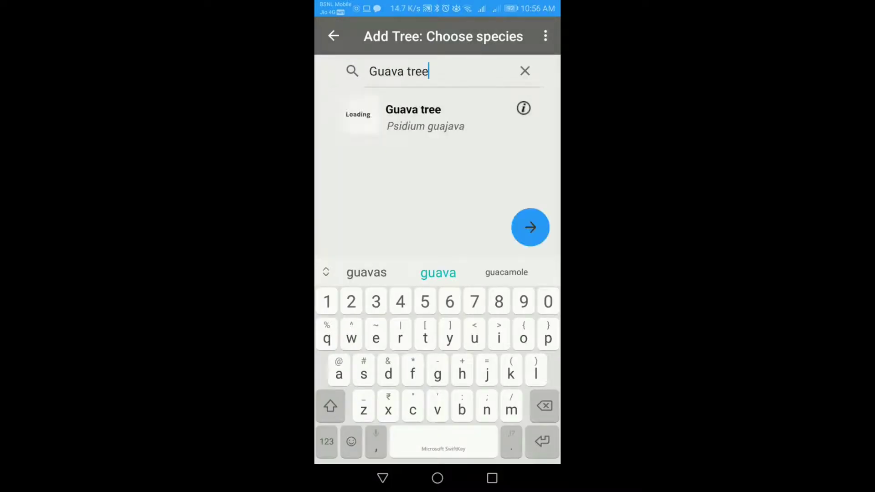
pyautogui.click(382, 478)
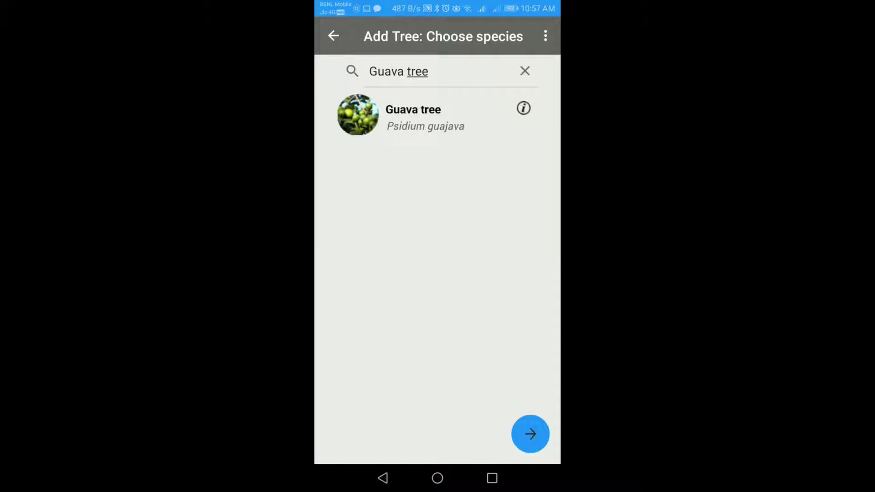
pyautogui.click(531, 434)
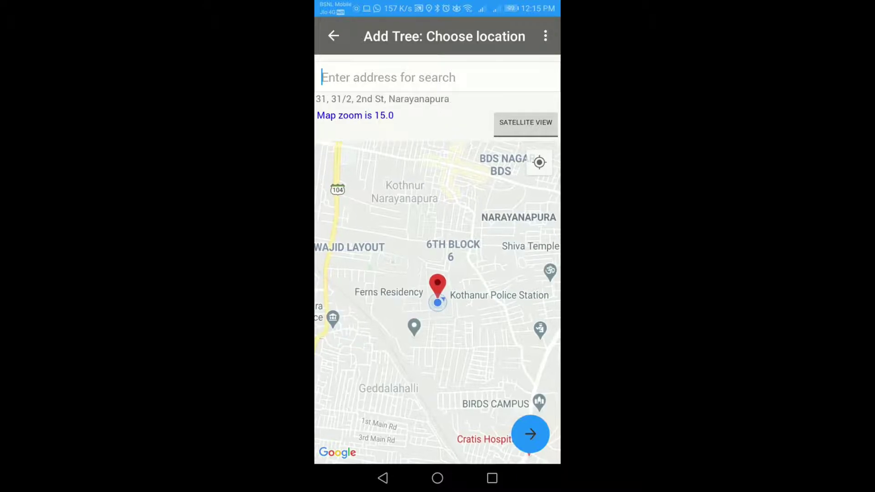
pyautogui.scroll(3, 438, 301)
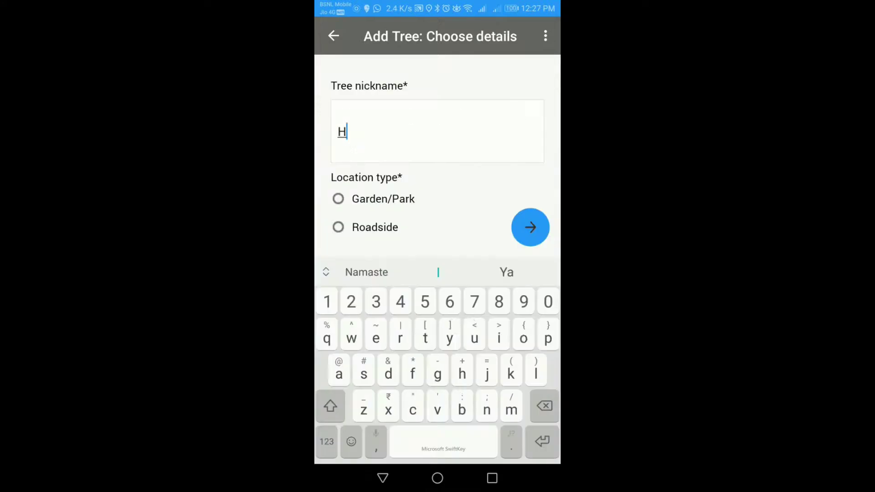
pyautogui.write('ornet')
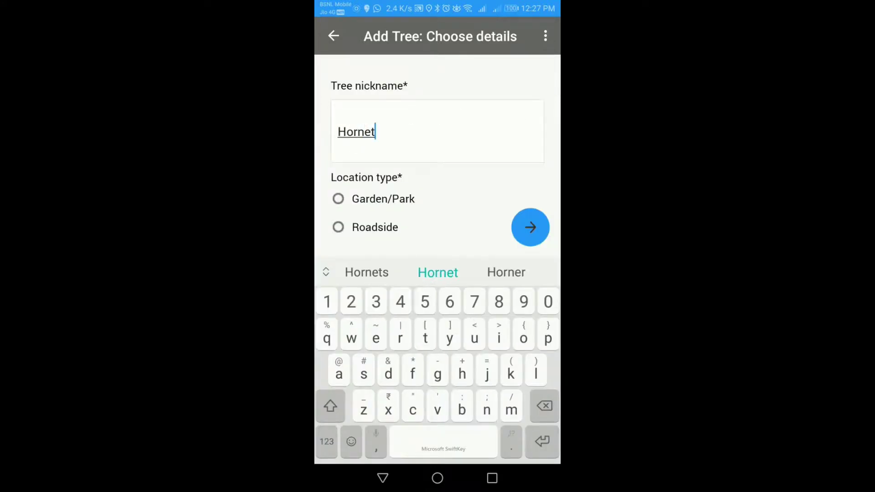
pyautogui.write('guav')
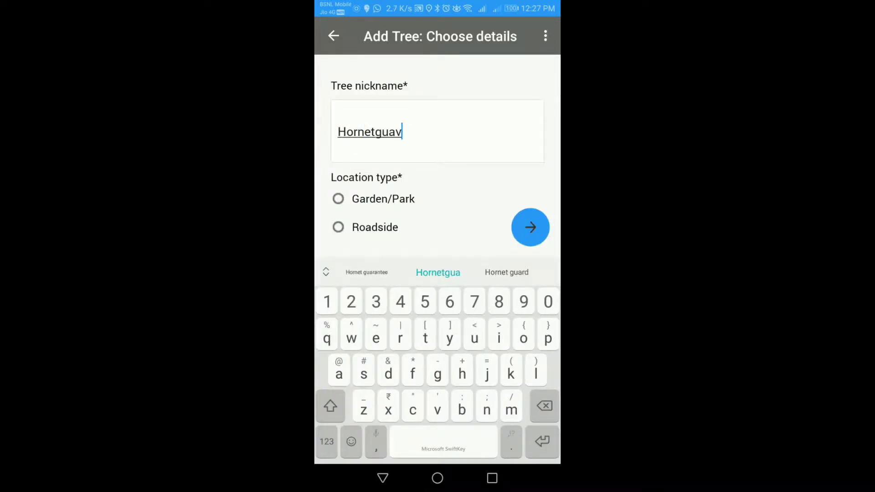
pyautogui.write('a')
# Step: Set the Hornetguava tree's location type to Garden/Park
pyautogui.click(338, 199)
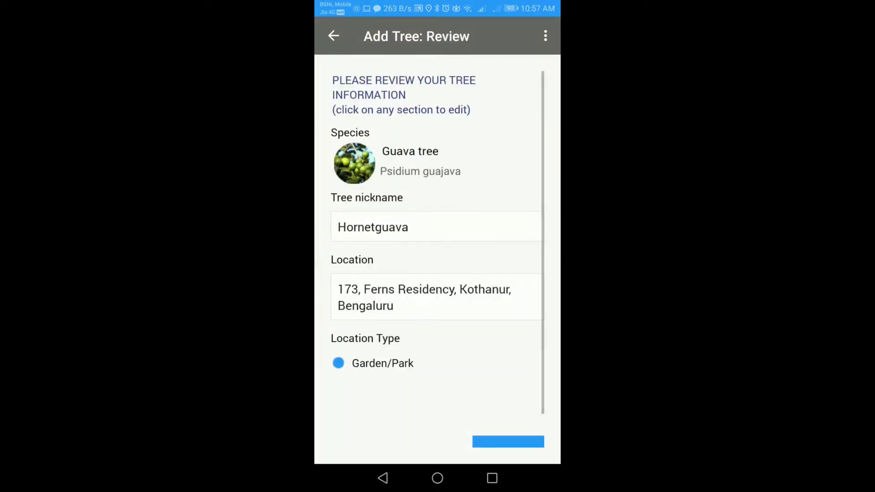
pyautogui.scroll(-1, 438, 274)
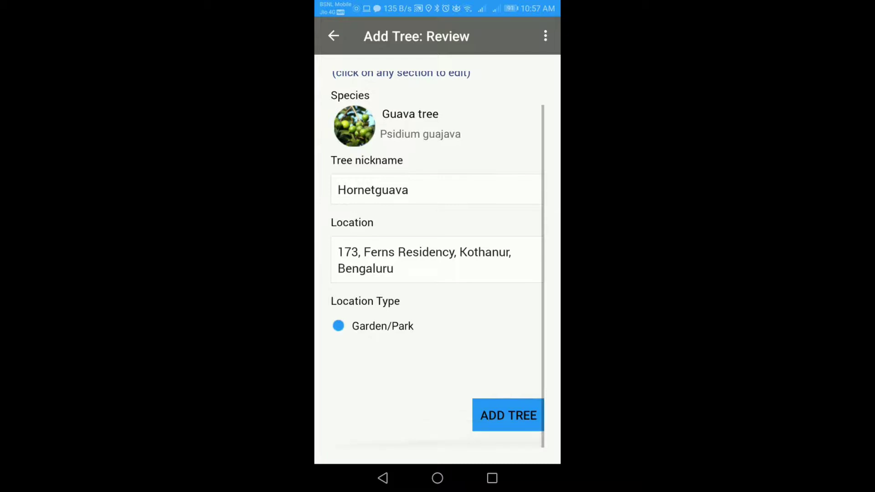
# Step: Submit Hornetguava from the Review screen with ADD TREE
pyautogui.click(507, 415)
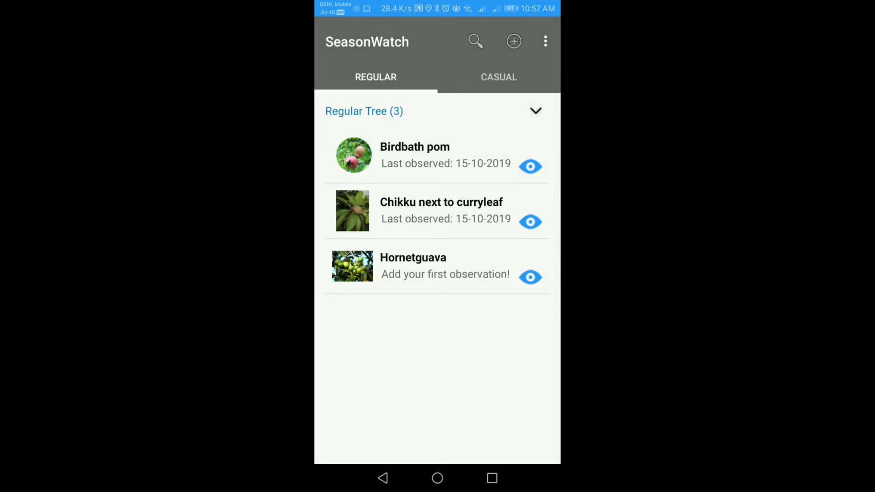
# Step: Open Hornetguava's Tree details from the Regular tree list
pyautogui.click(438, 266)
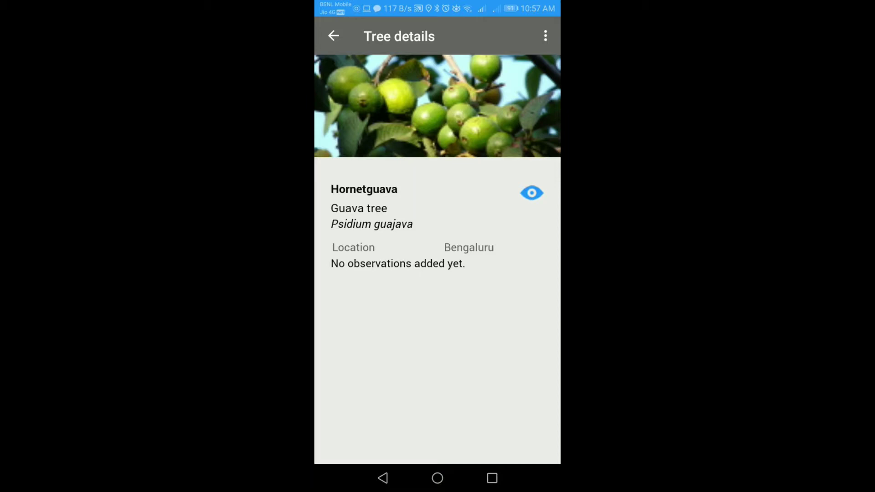